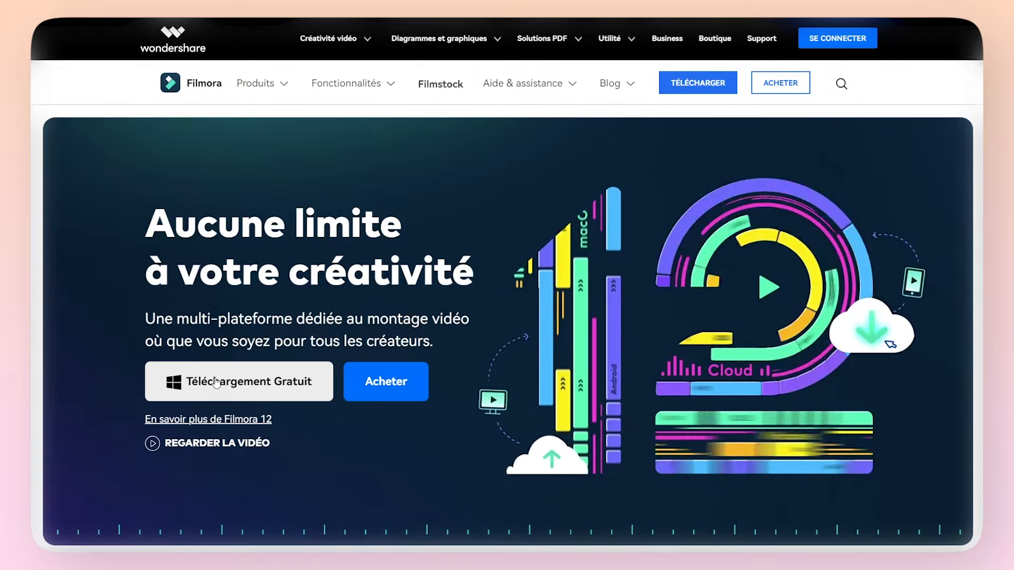
pyautogui.scroll(-1, 293, 385)
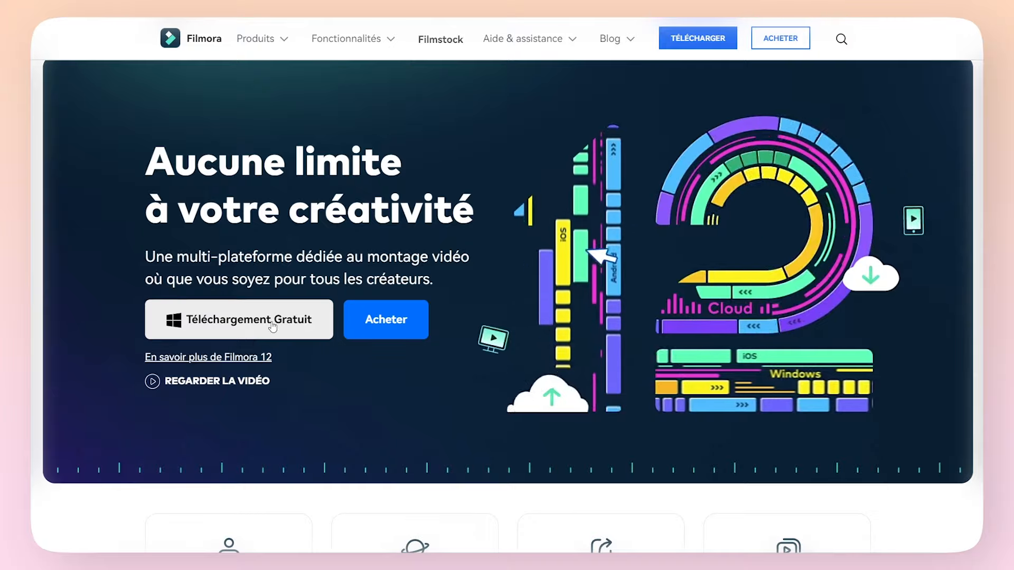
pyautogui.scroll(-5, 370, 381)
pyautogui.scroll(-10, 371, 387)
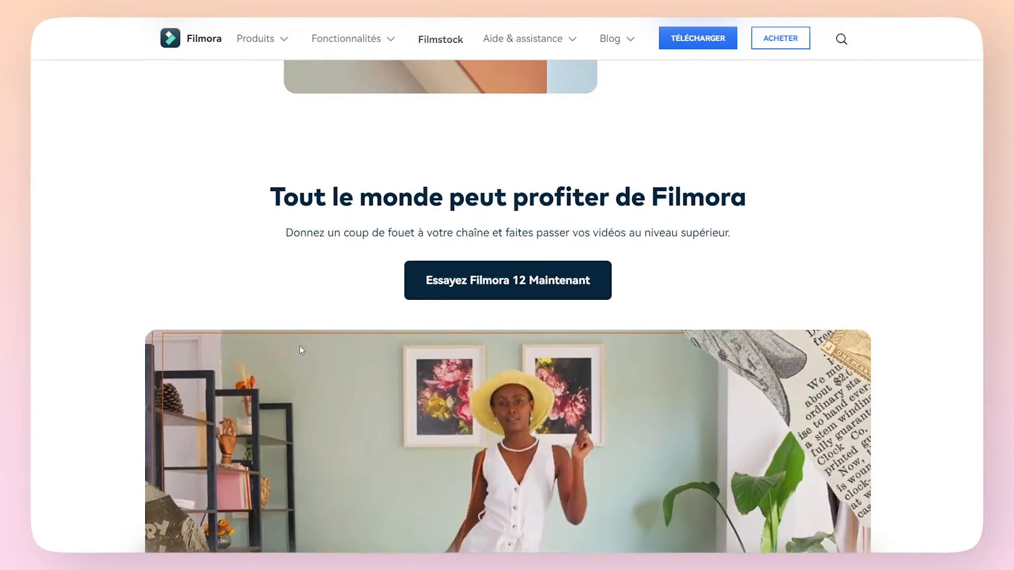
pyautogui.scroll(15, 272, 358)
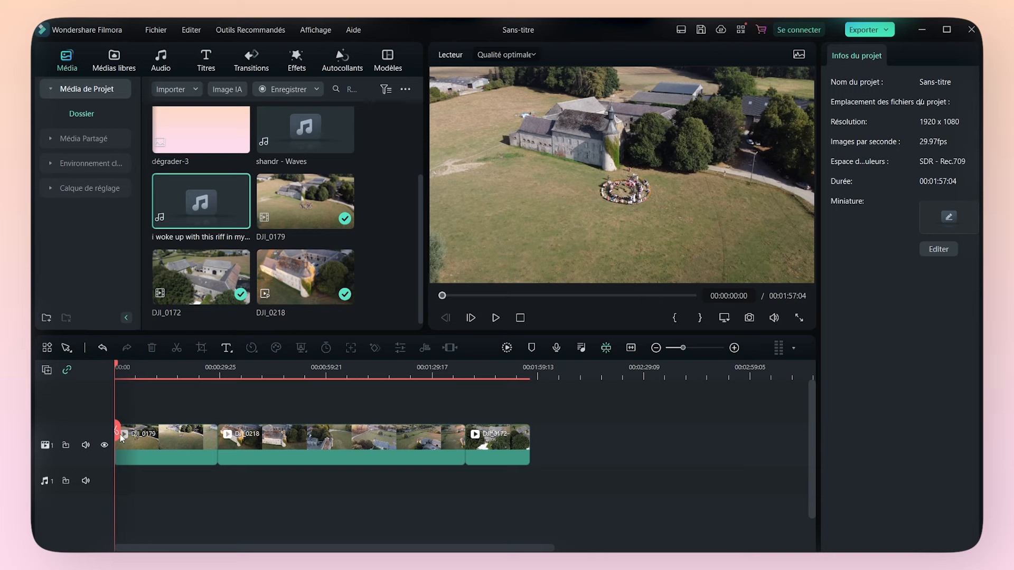
# Place the music clip "i woke up with this riff in my head" at the start of audio track 1 and stretch it to the video's end with Extension audio
pyautogui.moveTo(121, 437)
pyautogui.mouseDown()
pyautogui.moveTo(292, 430)
pyautogui.moveTo(115, 425)
pyautogui.mouseUp()
pyautogui.moveTo(198, 207); pyautogui.dragTo(127, 481)
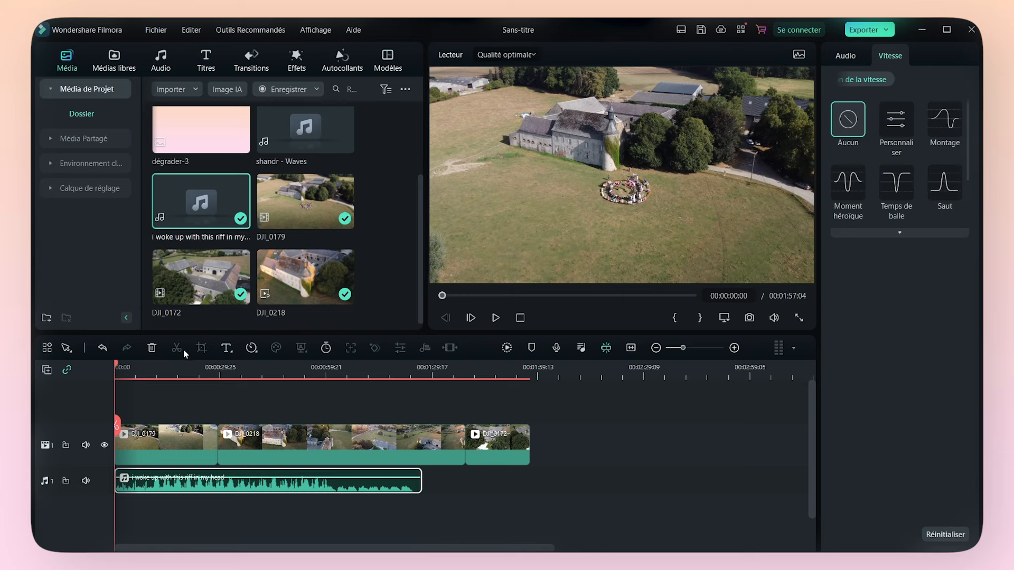
pyautogui.click(71, 349)
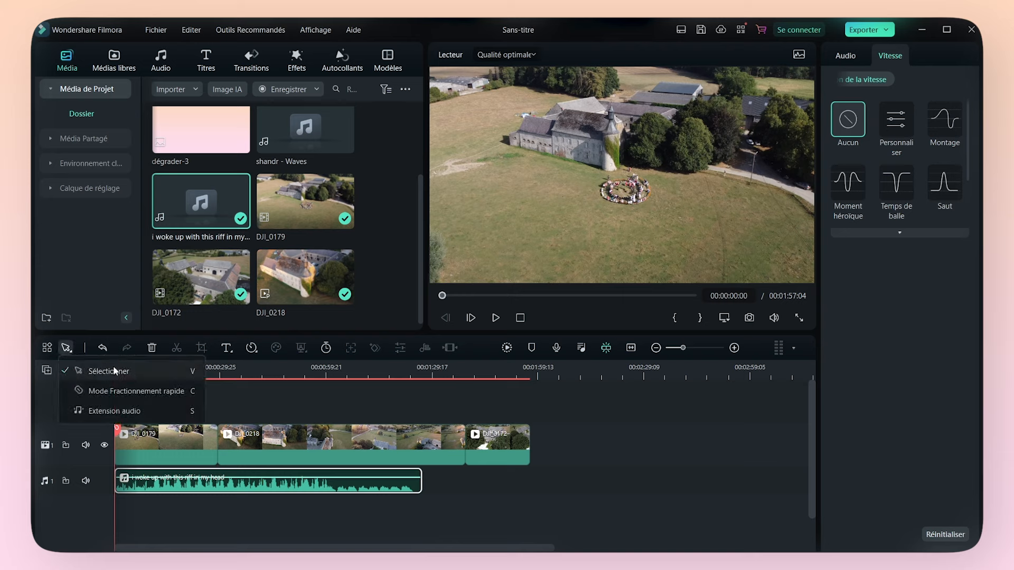
pyautogui.click(127, 414)
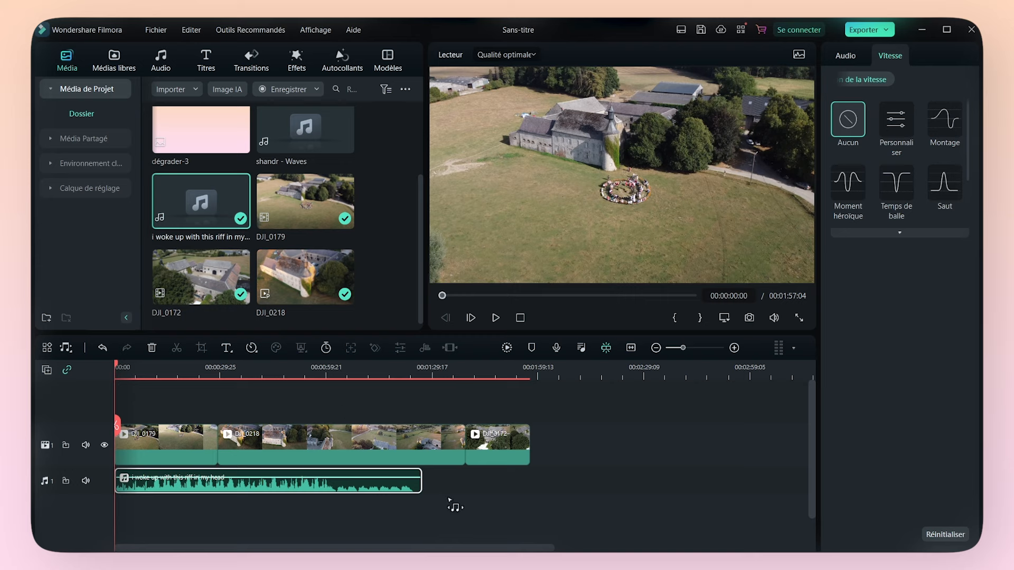
pyautogui.moveTo(423, 486); pyautogui.dragTo(527, 484)
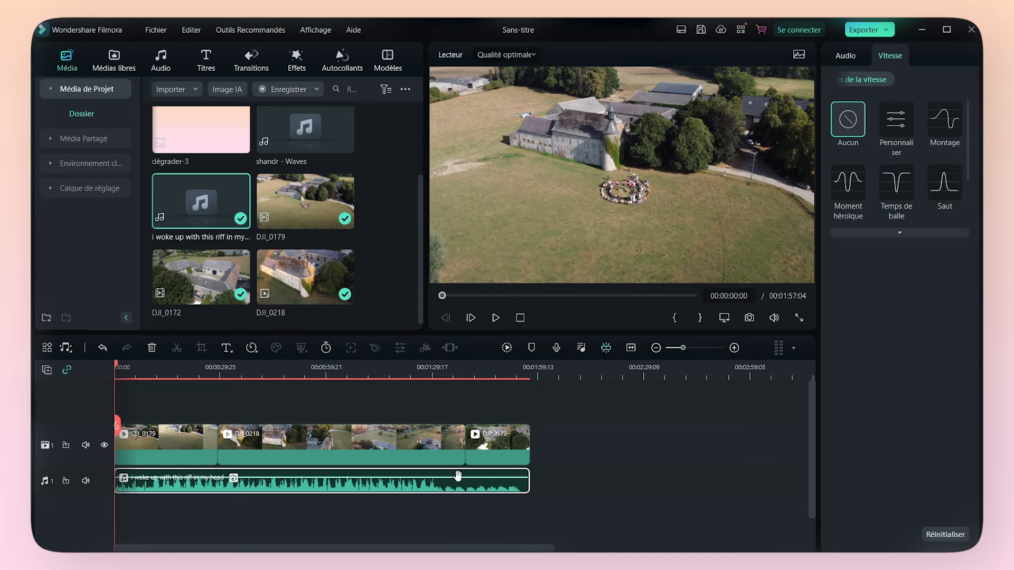
# Undo the last stretch of the music clip, play the sequence, and stretch the music again to the end of the last video clip
pyautogui.hotkey('ctrl', 'z')
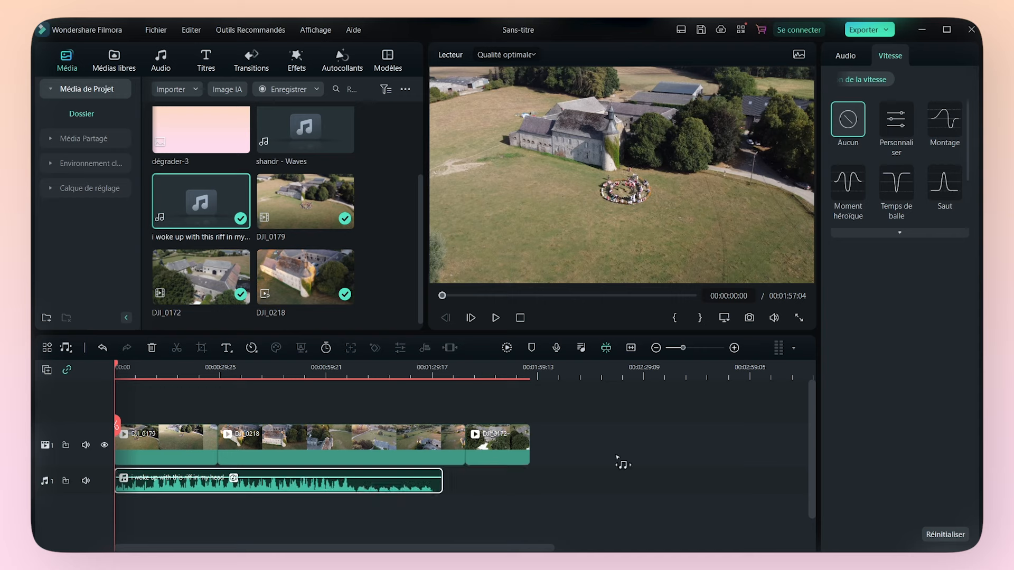
pyautogui.press('space')
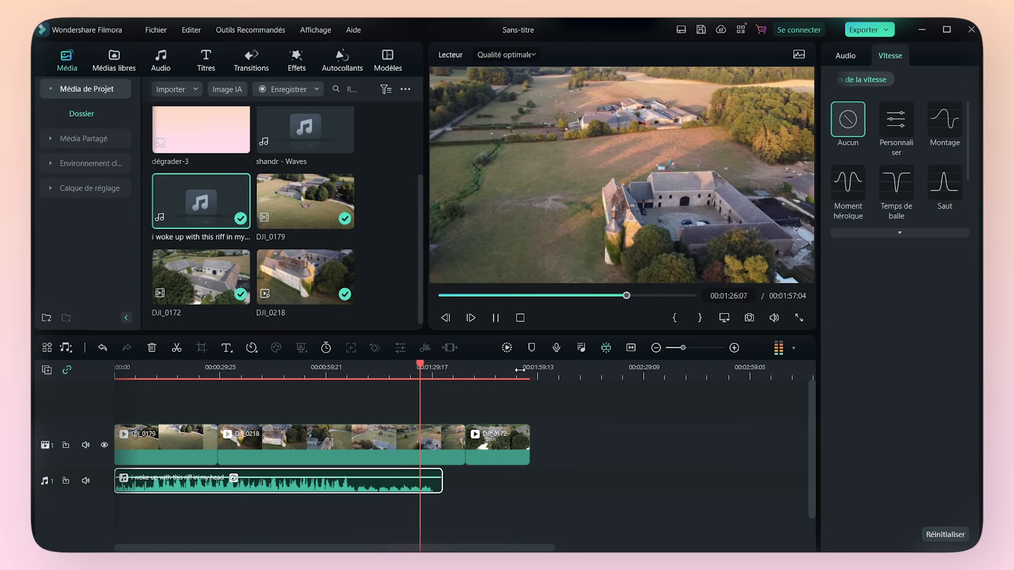
pyautogui.click(496, 318)
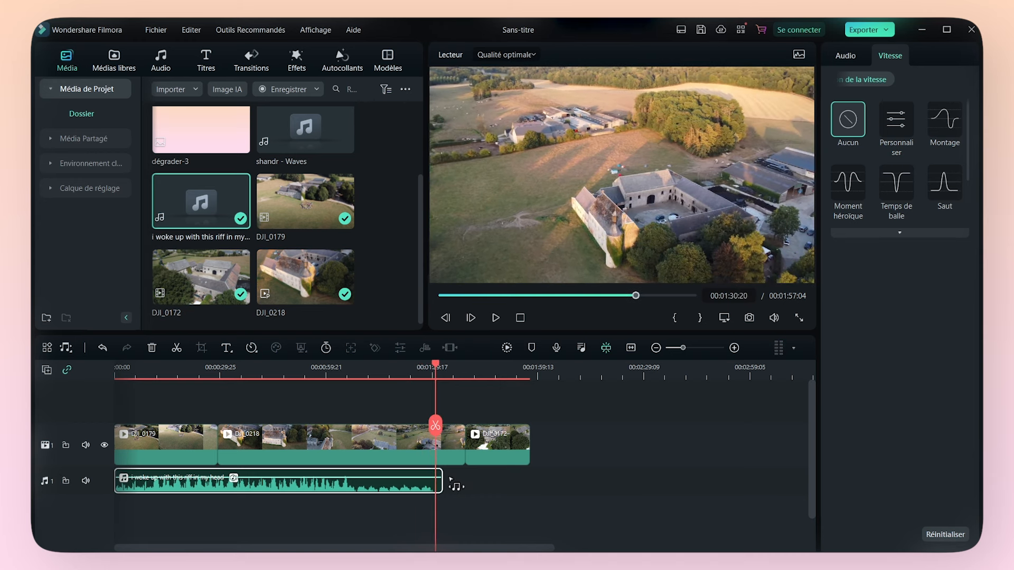
pyautogui.moveTo(442, 480); pyautogui.dragTo(528, 479)
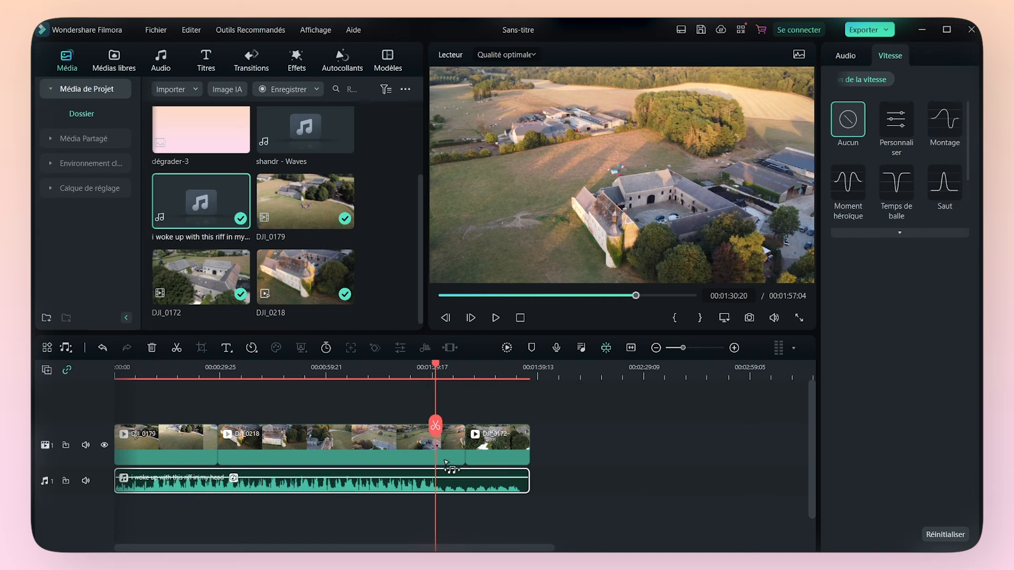
# Listen to the stretched music, and shorten it with Extension audio so that it ends partway under the DJI_0218 clip
pyautogui.click(496, 317)
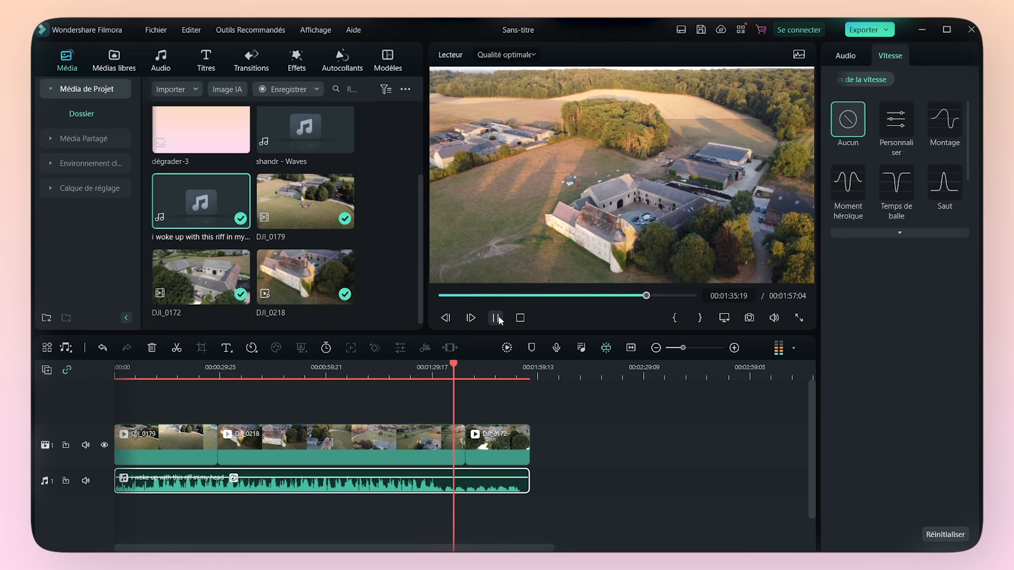
pyautogui.click(496, 317)
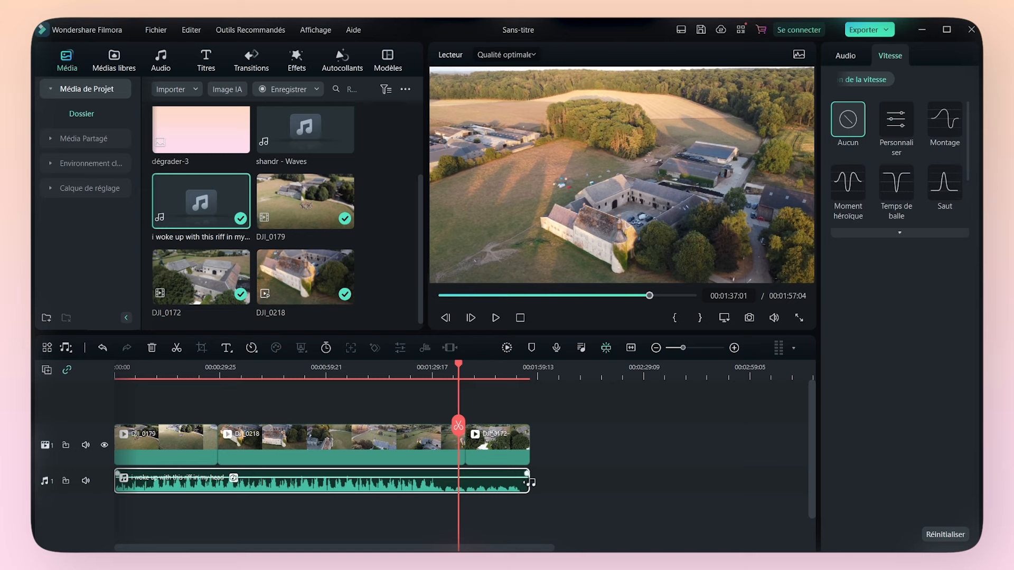
pyautogui.moveTo(528, 481); pyautogui.dragTo(295, 491)
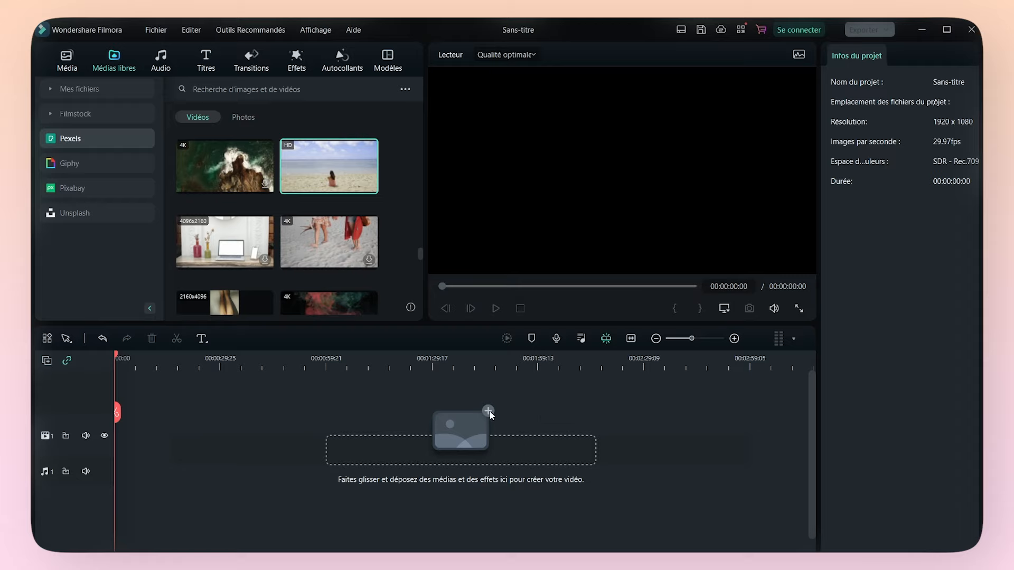
# Place the Pexels beach video of the seated woman at the start of video track 1 and isolate her with Portrait IA
pyautogui.moveTo(352, 195)
pyautogui.moveTo(323, 170); pyautogui.dragTo(111, 437)
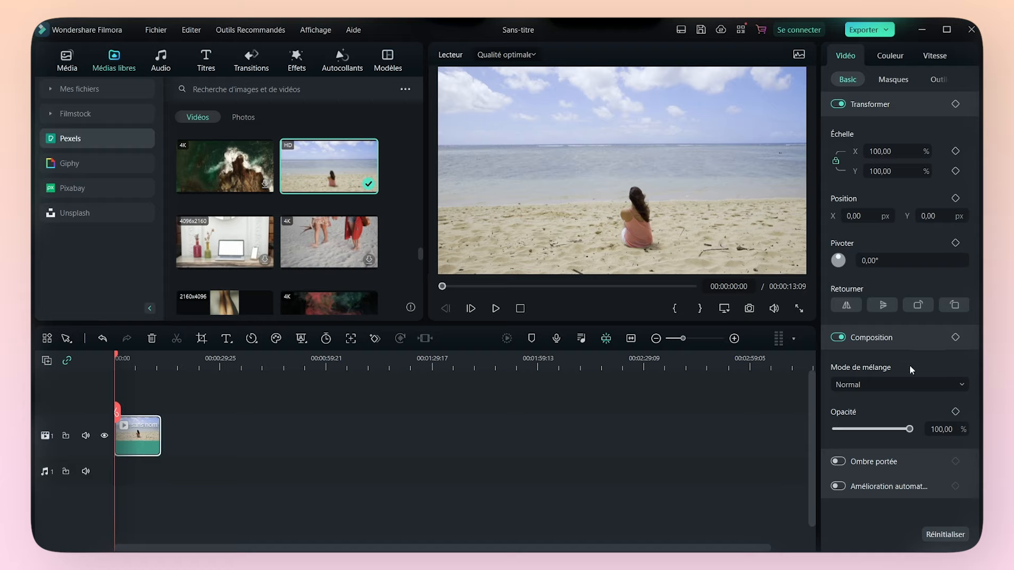
pyautogui.click(895, 80)
pyautogui.click(938, 79)
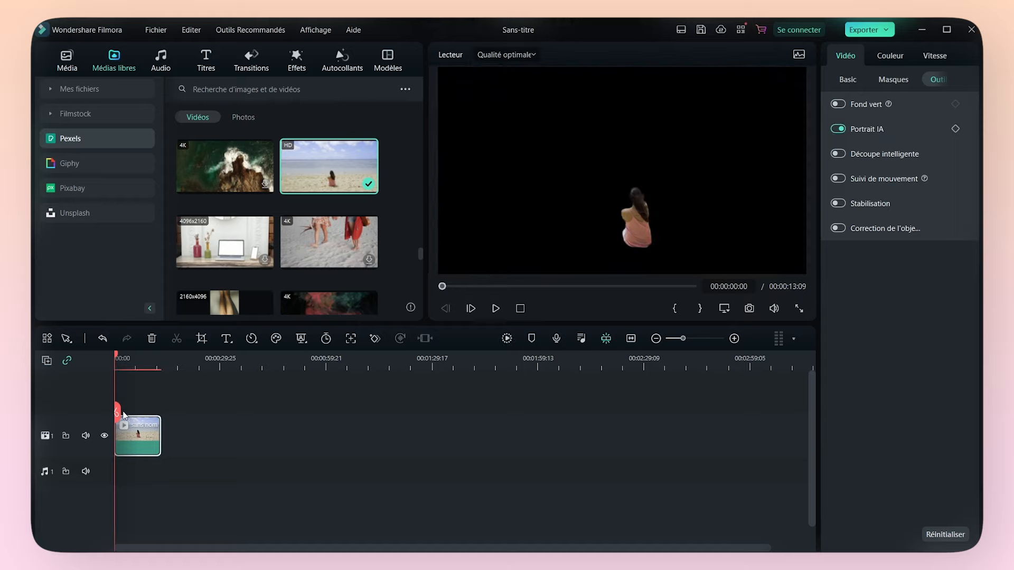
pyautogui.moveTo(118, 412); pyautogui.dragTo(147, 417)
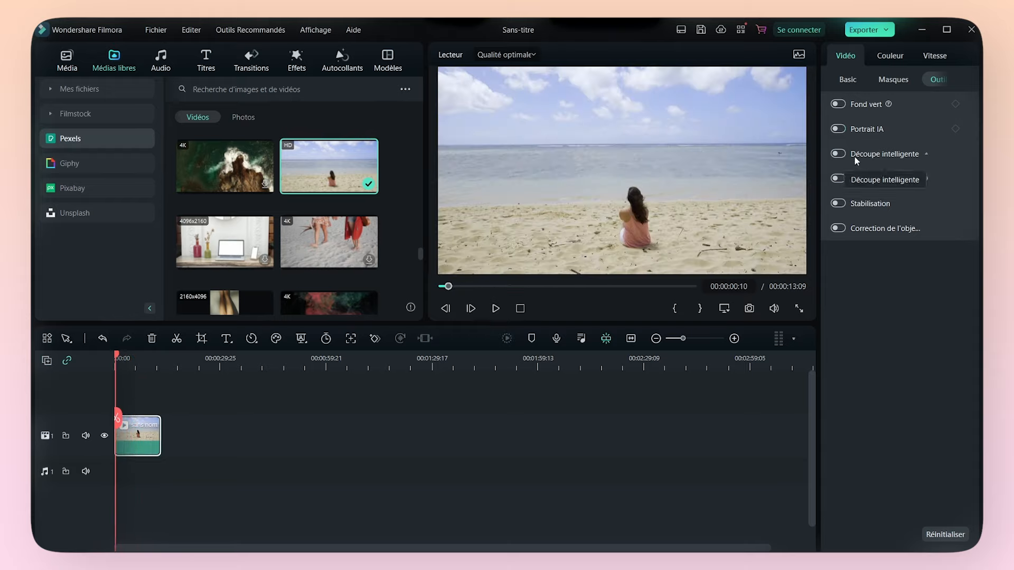
# Start Découpe intelligente on the beach clip and brush over the seated woman to select her
pyautogui.click(837, 154)
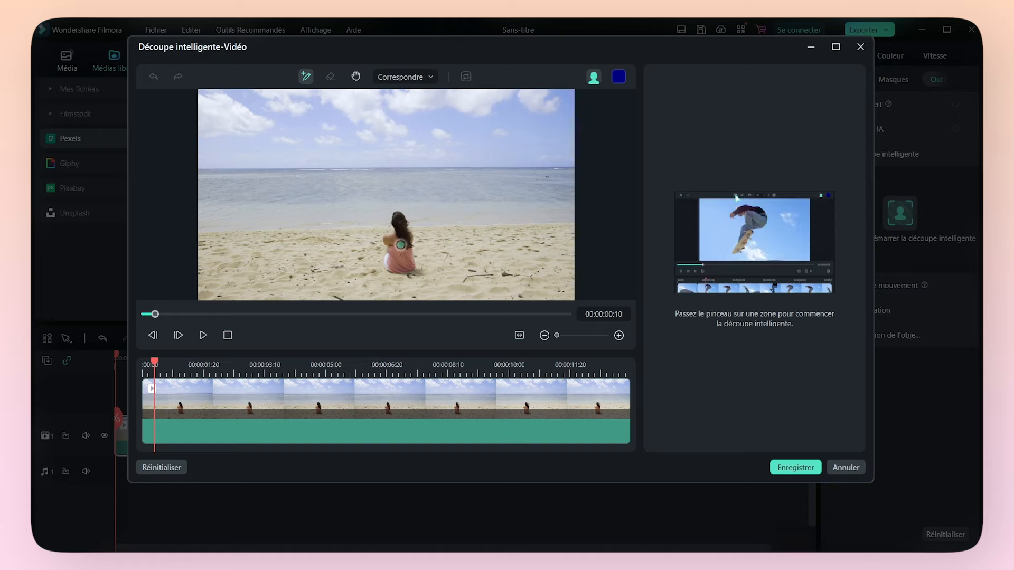
pyautogui.moveTo(391, 240)
pyautogui.mouseDown()
pyautogui.moveTo(405, 265)
pyautogui.moveTo(396, 216)
pyautogui.moveTo(408, 268)
pyautogui.moveTo(385, 264)
pyautogui.moveTo(390, 238)
pyautogui.moveTo(402, 237)
pyautogui.moveTo(403, 263)
pyautogui.mouseUp()
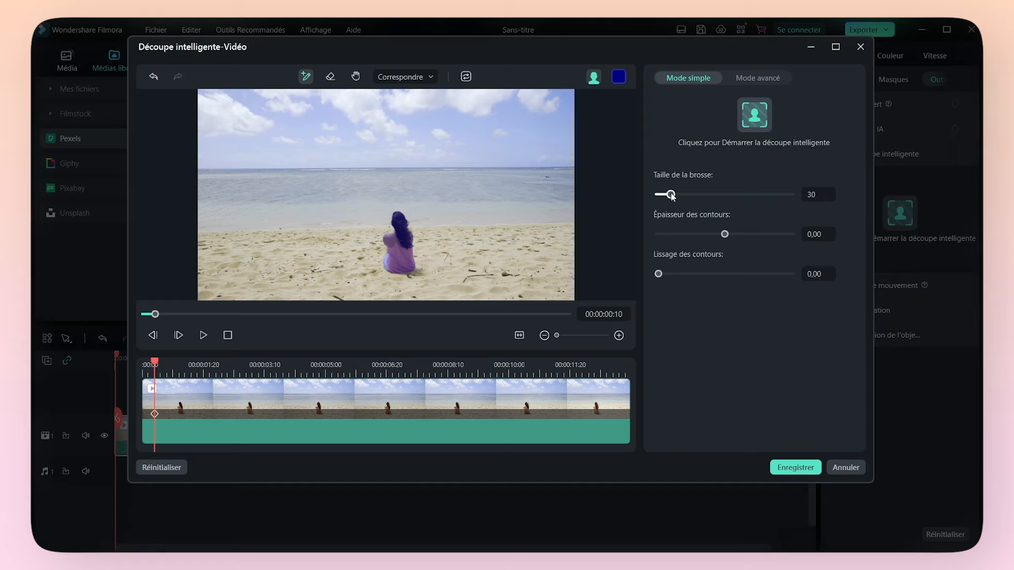
# Set the cutout's contour thickness (Épaisseur des contours) to -2,80 and its contour smoothing (Lissage des contours) to 5,00
pyautogui.moveTo(726, 235)
pyautogui.mouseDown()
pyautogui.moveTo(762, 234)
pyautogui.moveTo(712, 234)
pyautogui.moveTo(723, 237)
pyautogui.mouseUp()
pyautogui.moveTo(659, 274); pyautogui.dragTo(685, 274)
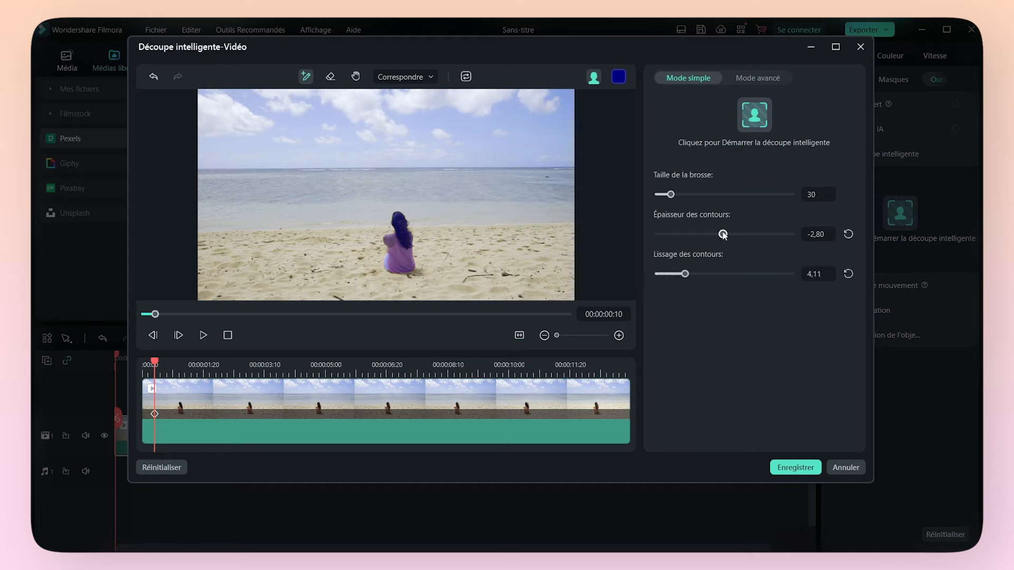
pyautogui.click(848, 273)
pyautogui.click(825, 270)
pyautogui.press('BackSpace')
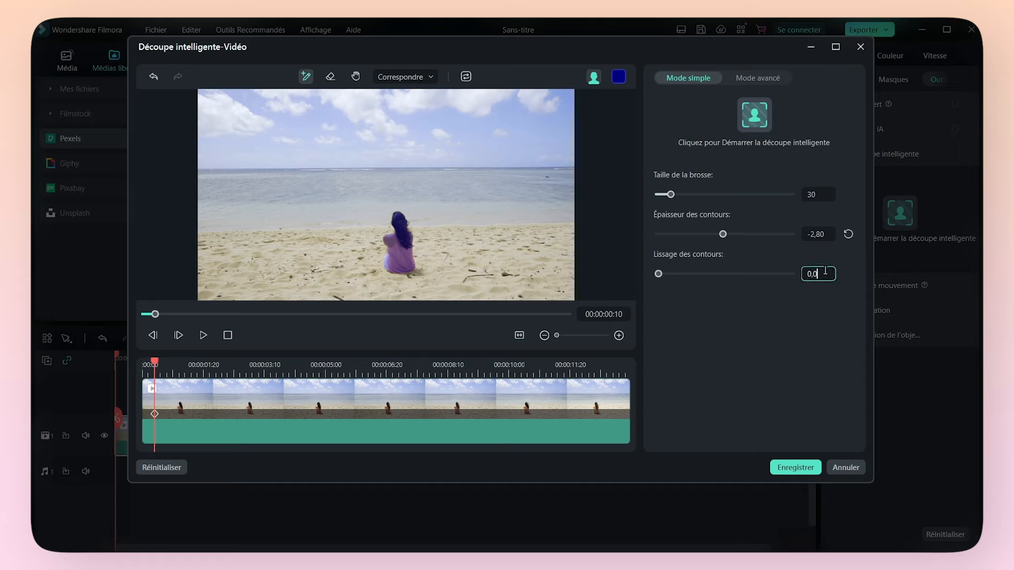
pyautogui.write('5')
pyautogui.press('Return')
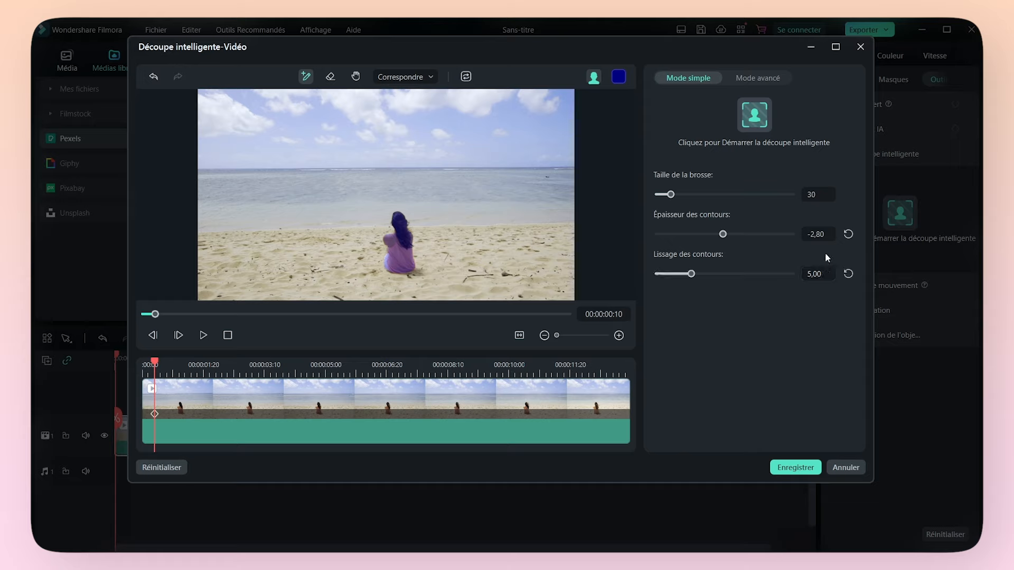
pyautogui.moveTo(724, 237); pyautogui.dragTo(724, 240)
# Process the woman's cutout forward to the clip's end in Mode avancé, check the mask mid-clip, and save the cutout
pyautogui.click(203, 335)
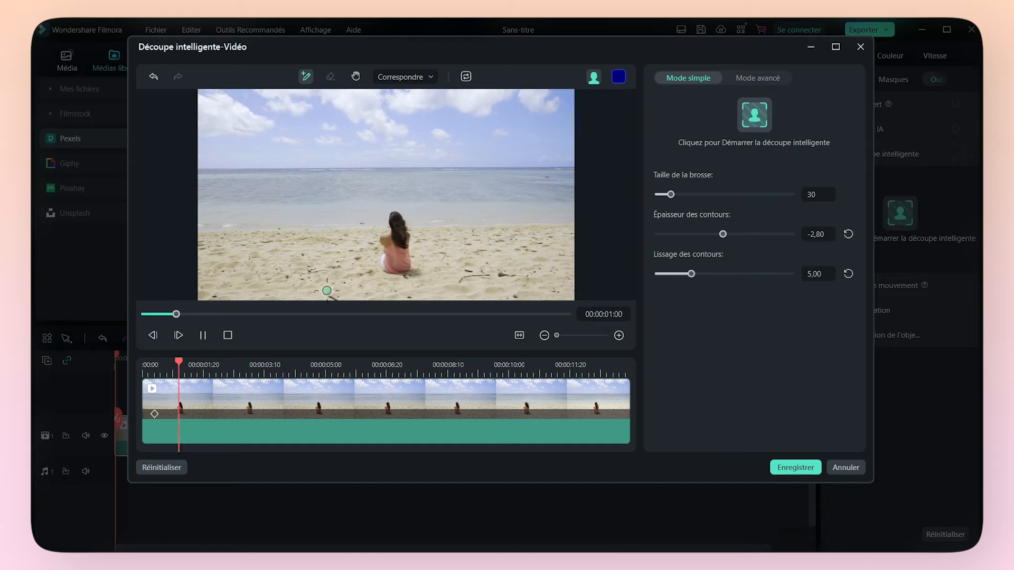
pyautogui.click(200, 337)
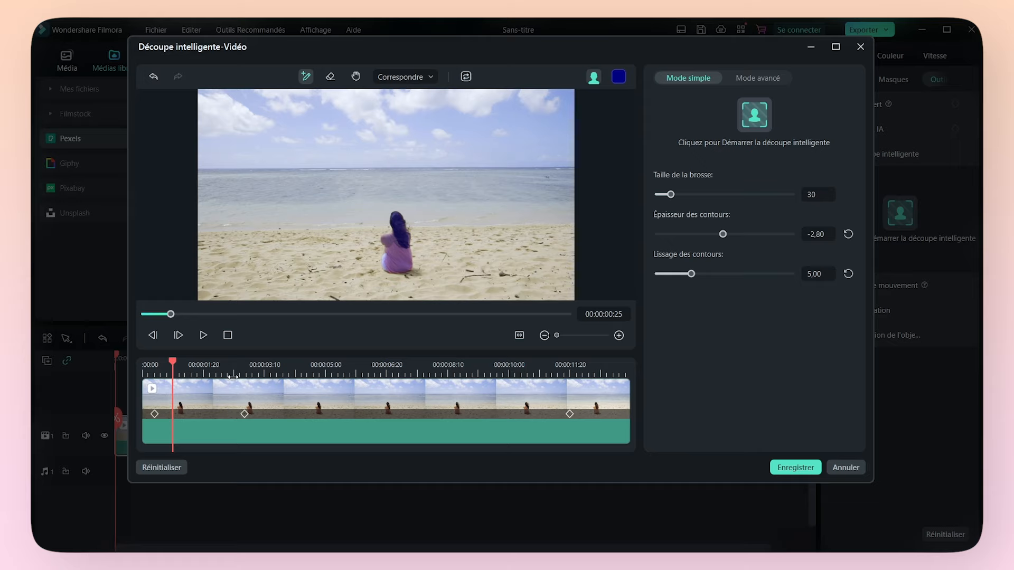
pyautogui.click(763, 79)
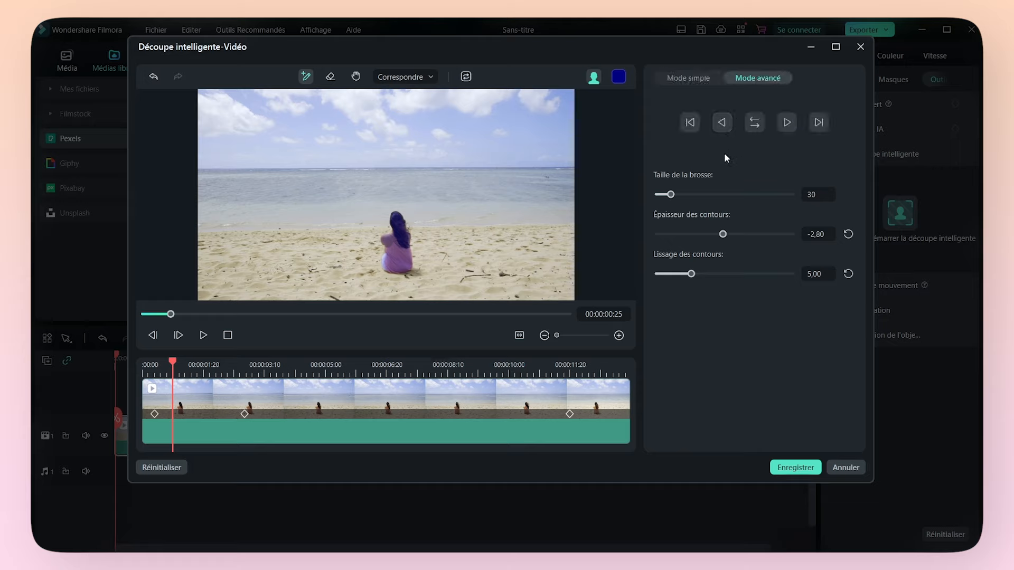
pyautogui.click(786, 126)
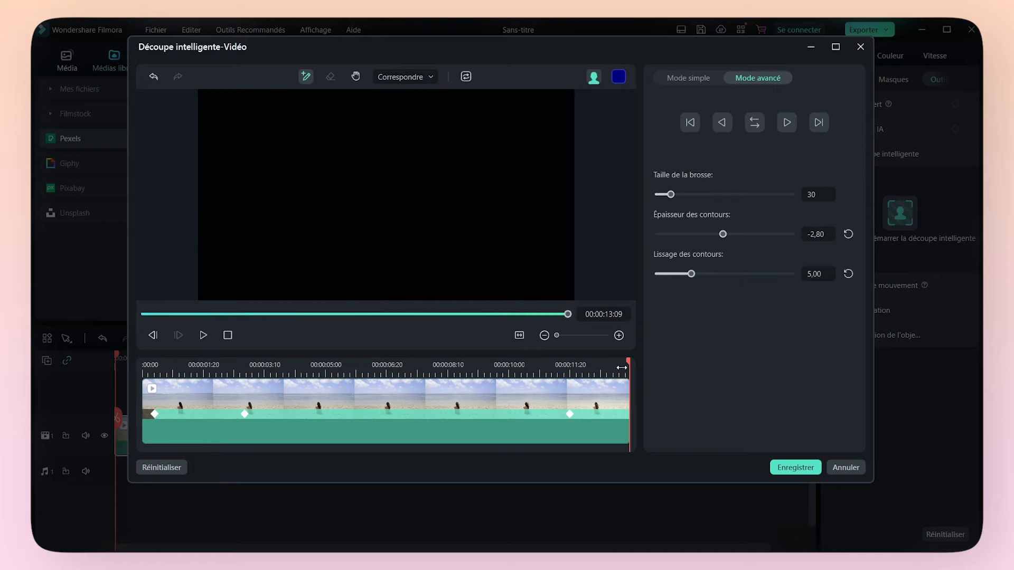
pyautogui.moveTo(621, 367); pyautogui.dragTo(381, 364)
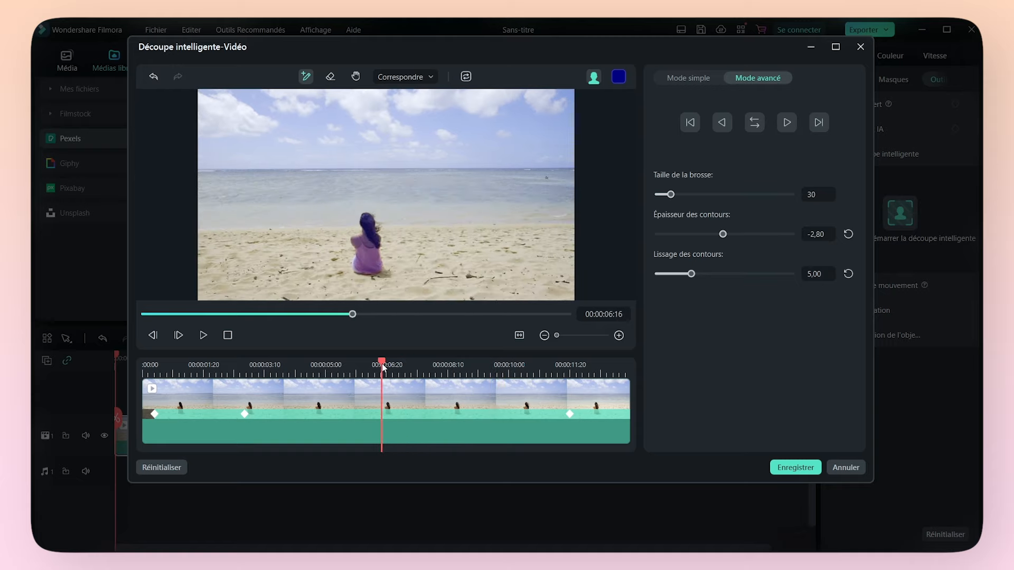
pyautogui.click(795, 468)
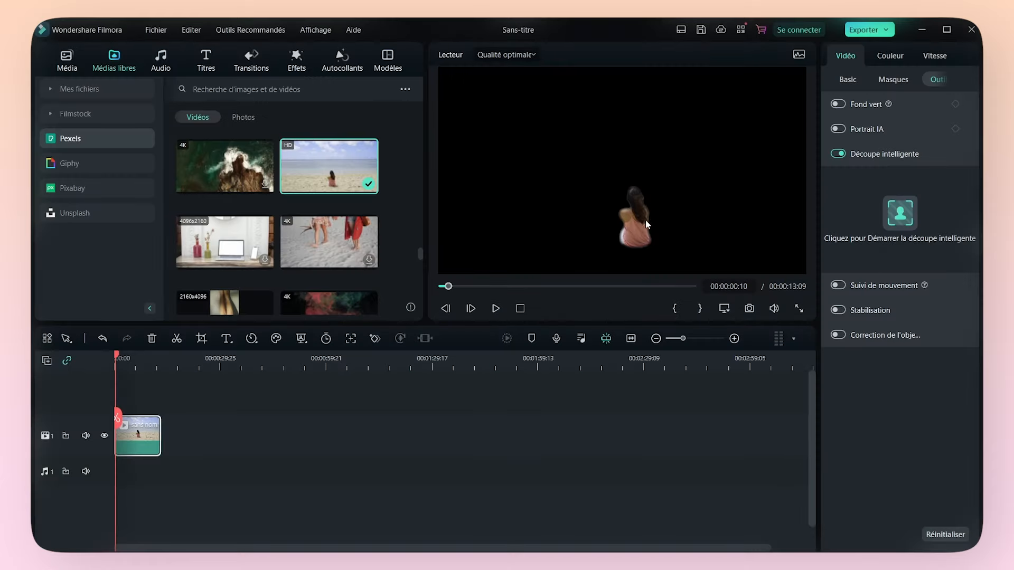
# Preview the woman's cutout over the dégrader-3 gradient background from the beginning of the timeline
pyautogui.moveTo(118, 421); pyautogui.dragTo(139, 421)
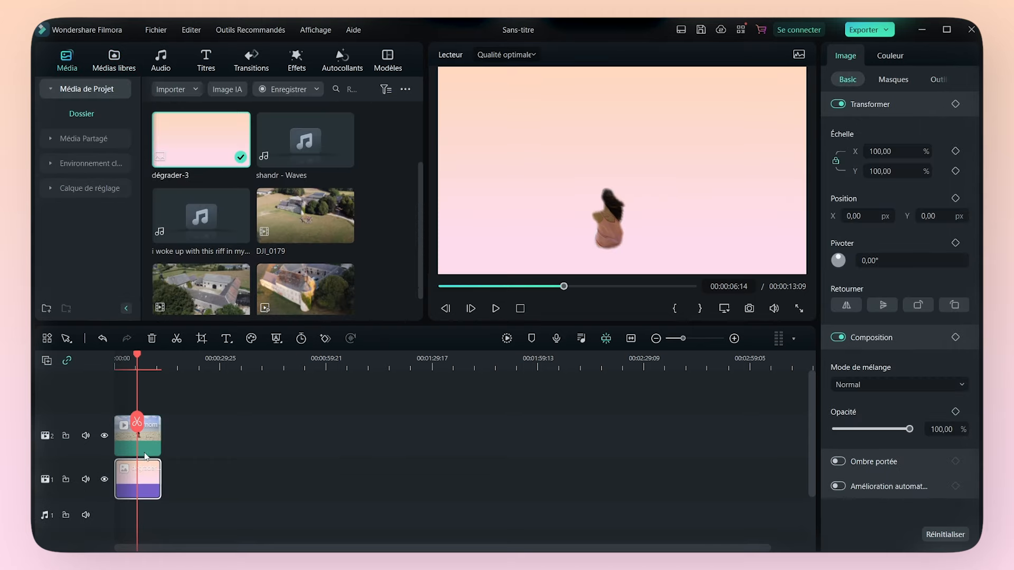
pyautogui.moveTo(137, 426); pyautogui.dragTo(115, 421)
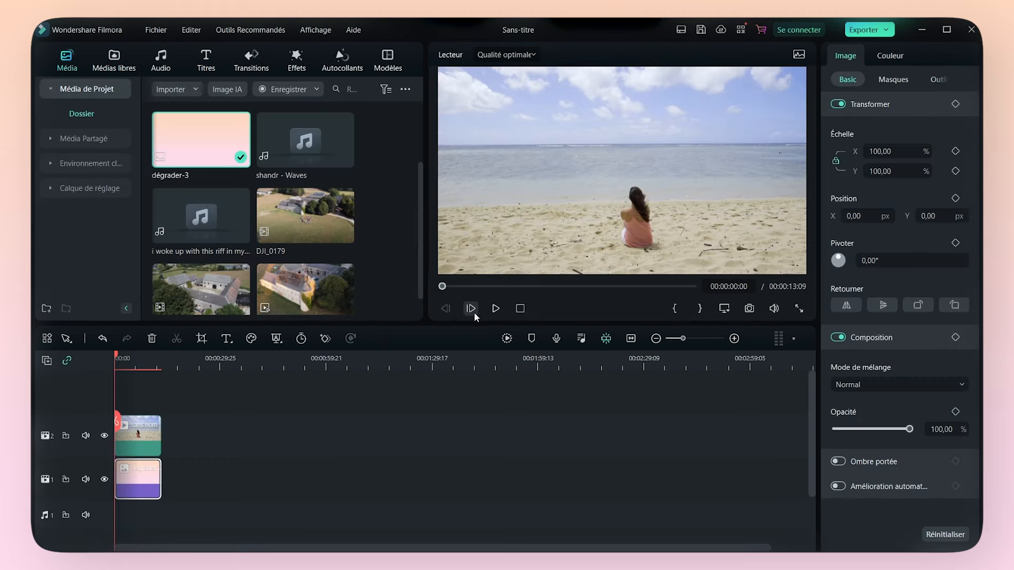
pyautogui.click(495, 309)
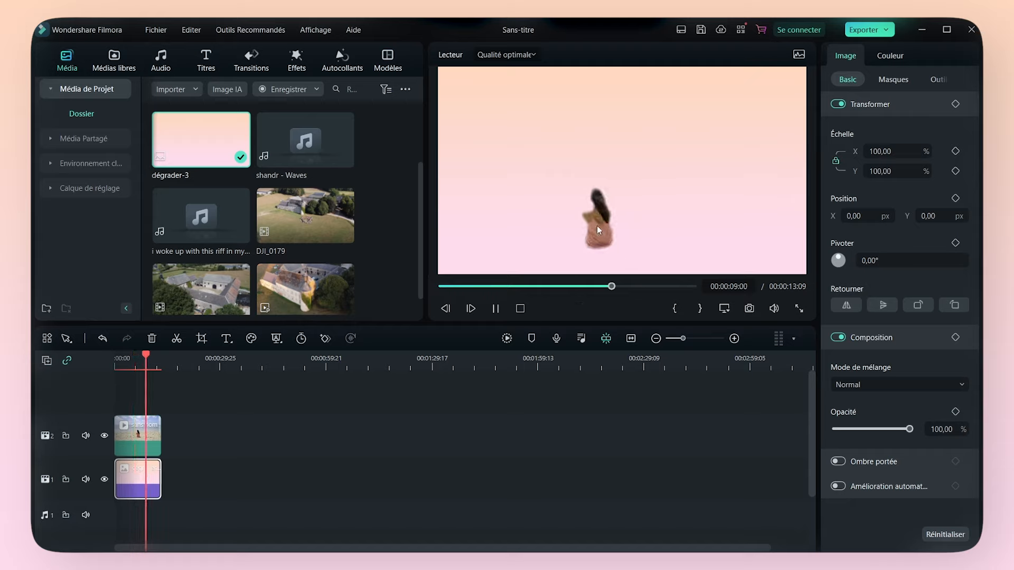
pyautogui.click(496, 310)
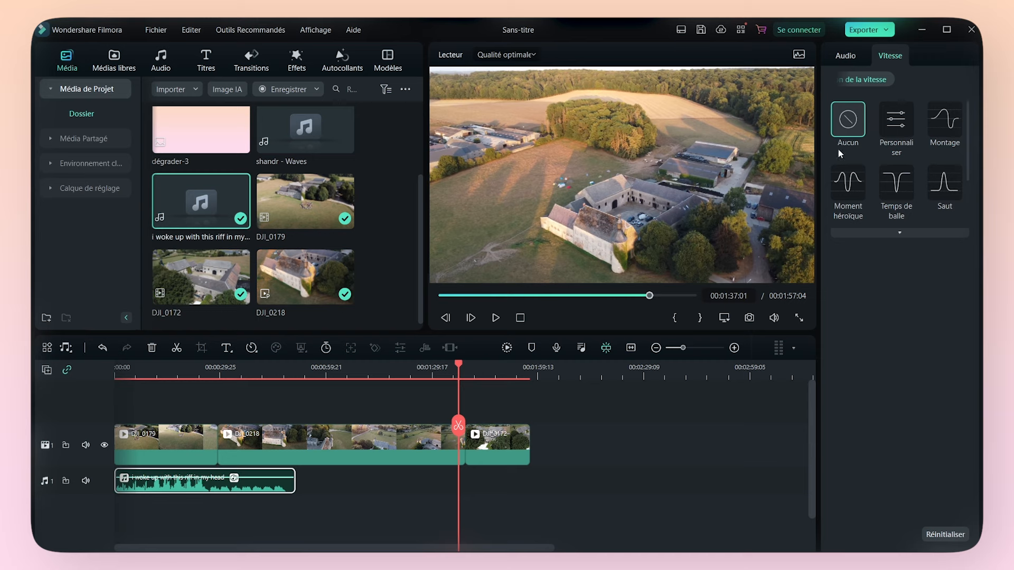
# Examine the available export and upload destinations for the drone video project without choosing one
pyautogui.click(891, 36)
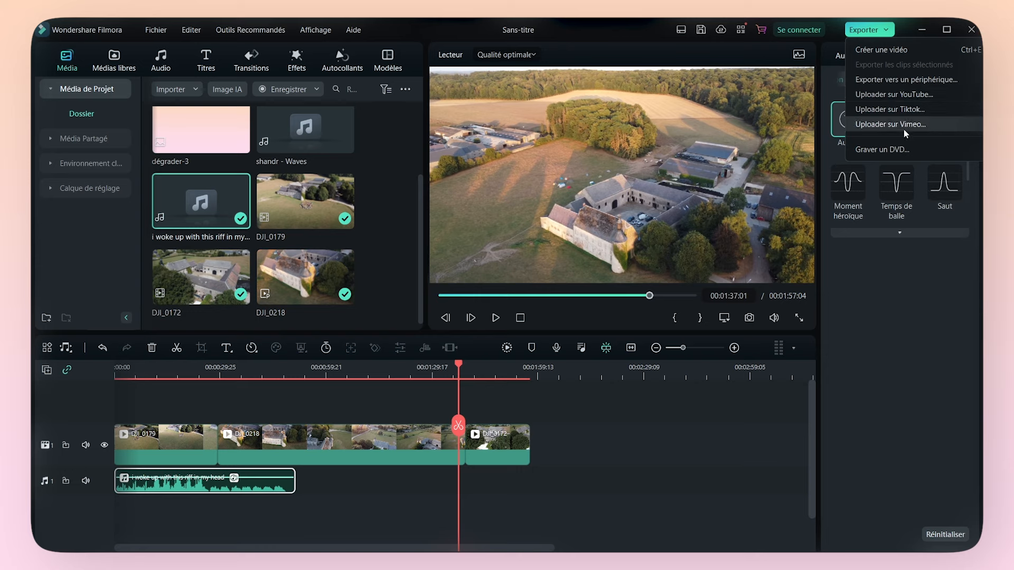
pyautogui.click(876, 271)
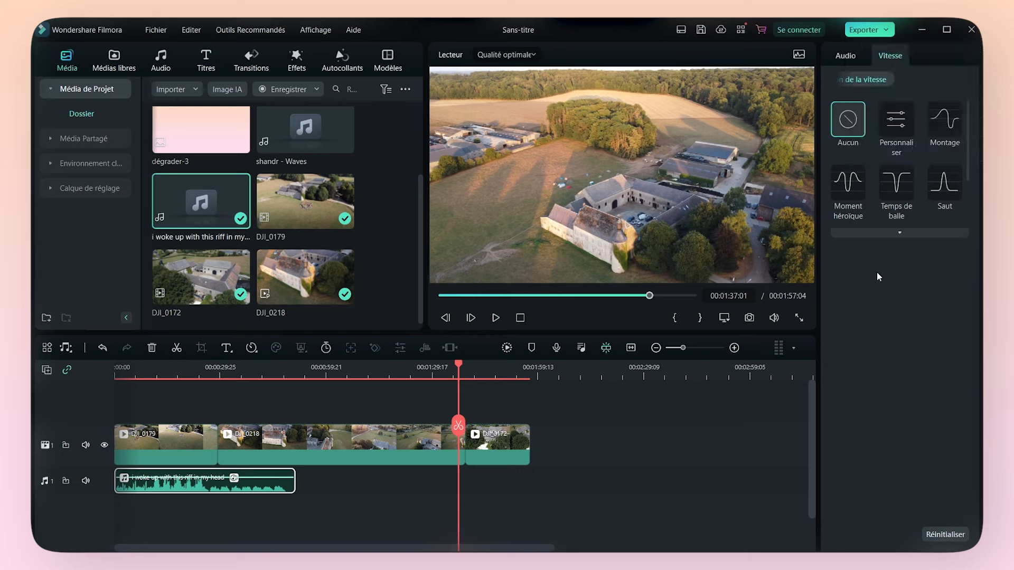